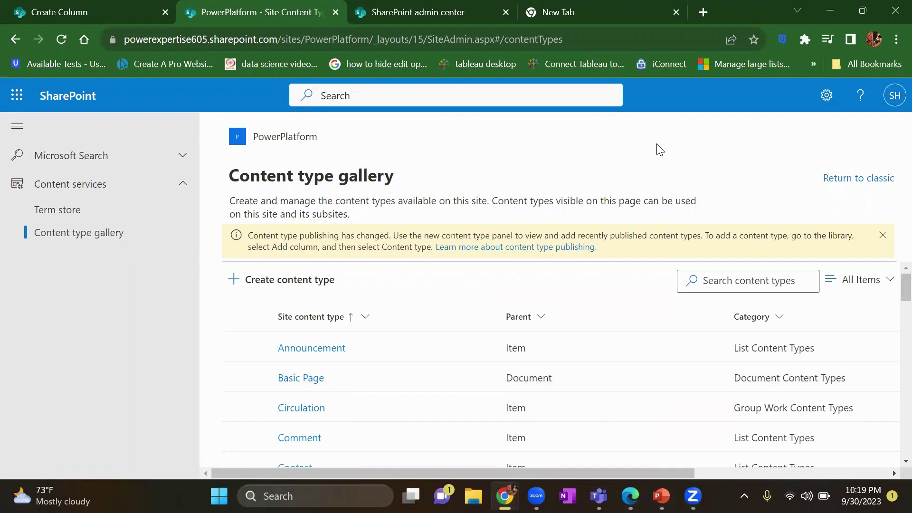
Go to the root SharePoint site by editing the web address
left_click(829, 97)
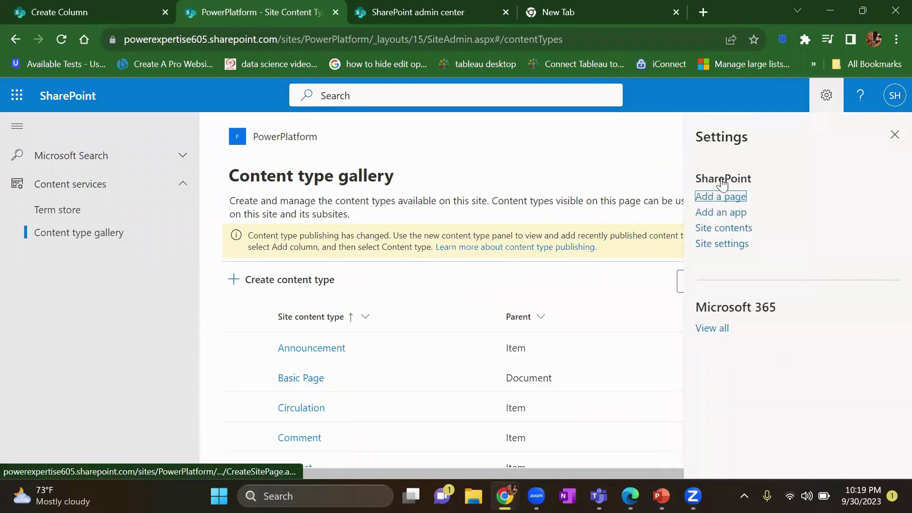
left_click(894, 138)
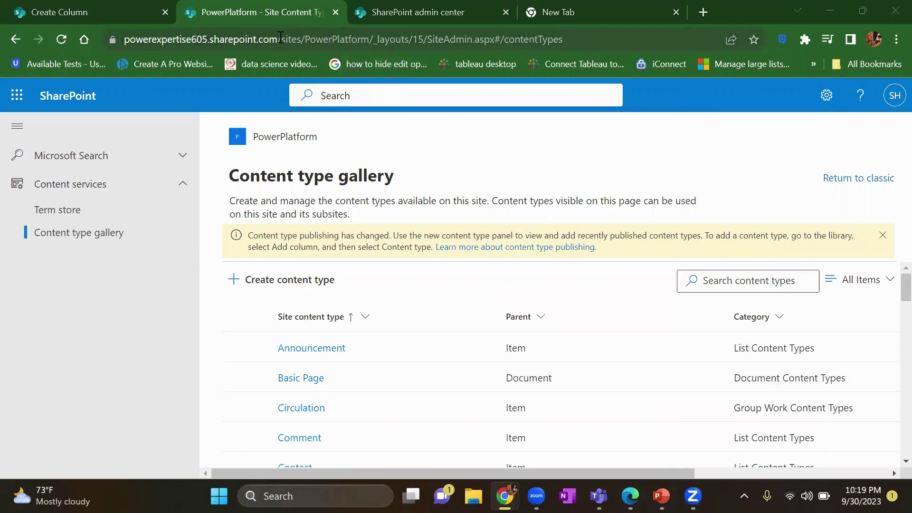
left_click(379, 46)
type("https://powerexpertise605.sharepoint.com/")
key("Return")
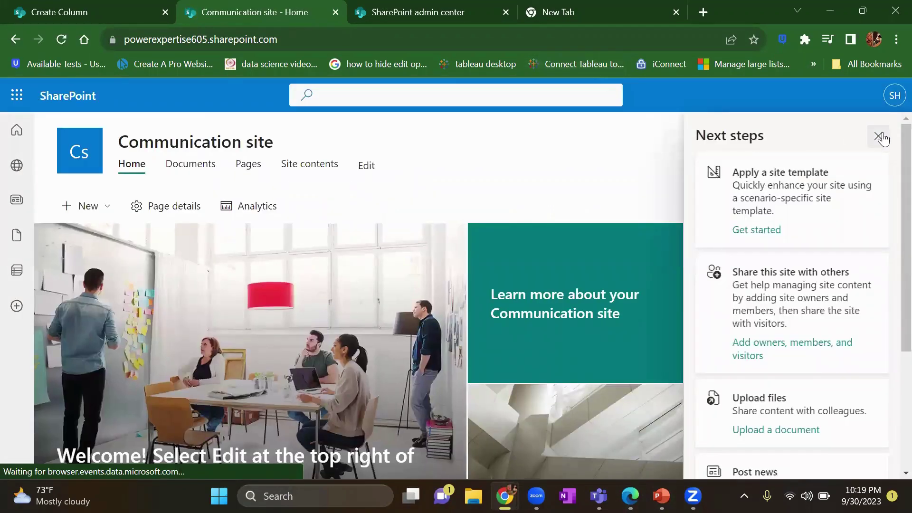
Open the full site settings page via Site information and search it for 'term st'
left_click(878, 136)
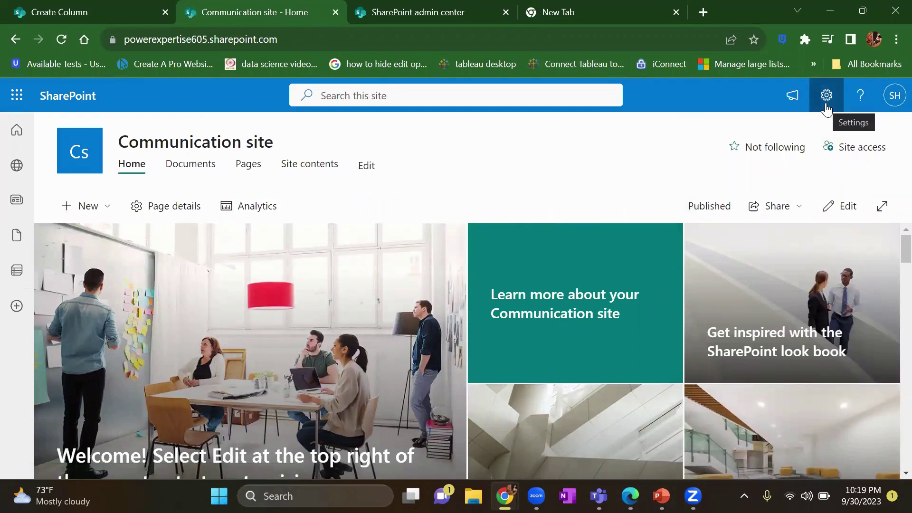
left_click(827, 106)
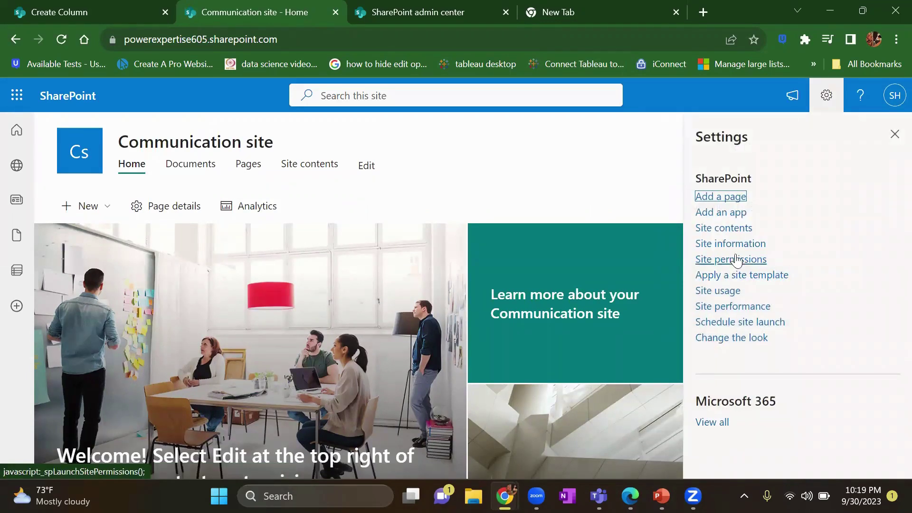
left_click(737, 245)
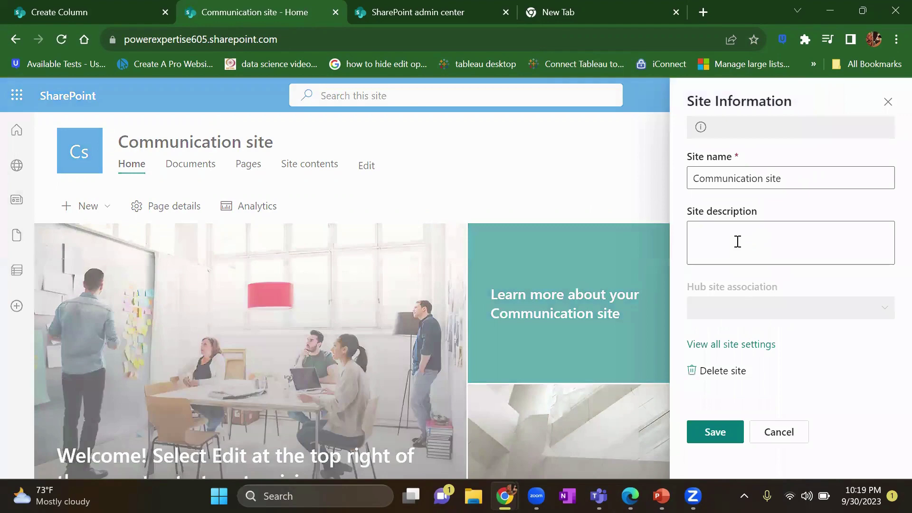
left_click(731, 349)
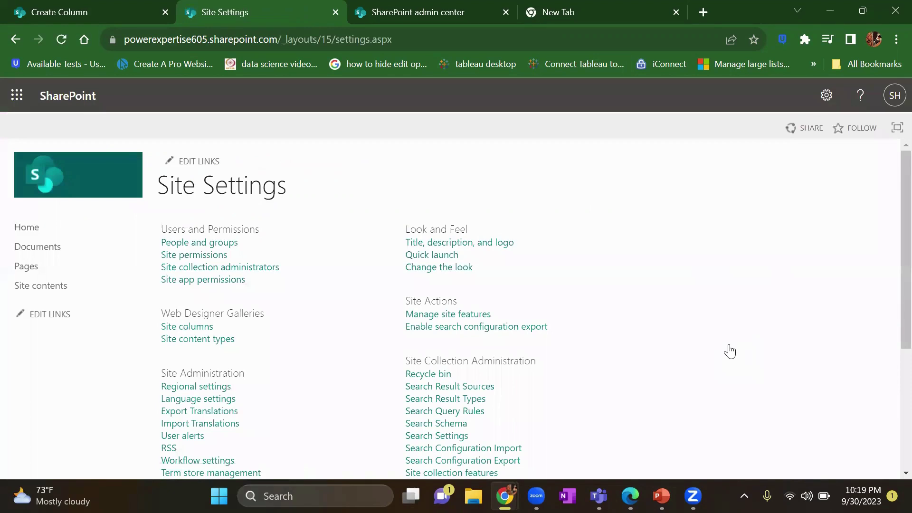
key("ctrl+f")
type("ter")
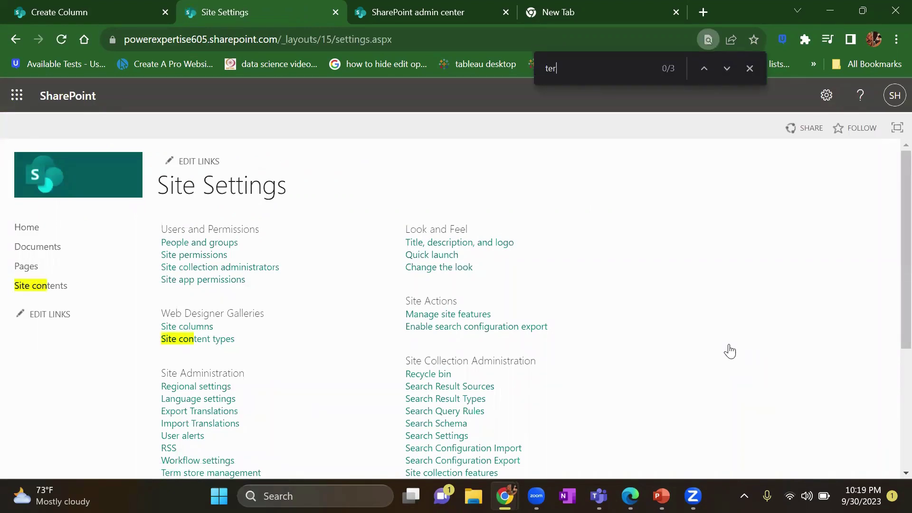
type("m st")
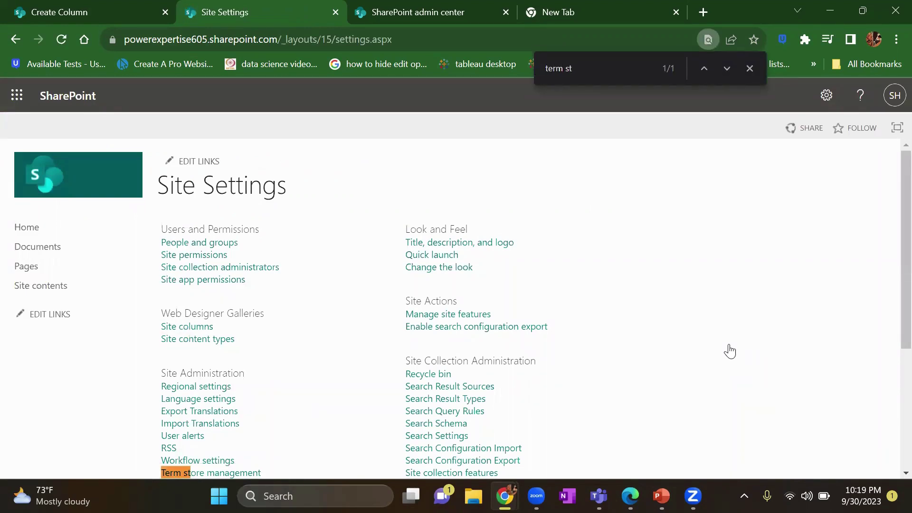
Reach the term store through the Term store link in Site Settings' left navigation
left_click(233, 473)
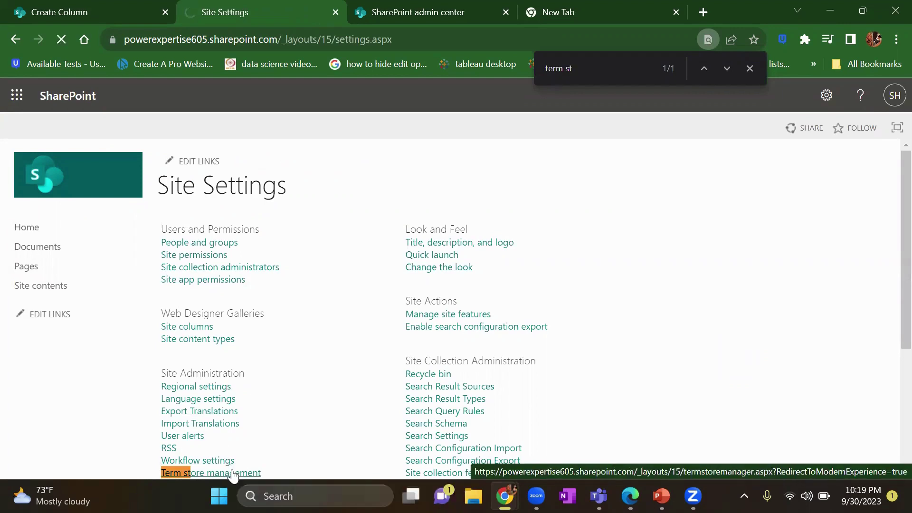
scroll(741, 350, "down", 3)
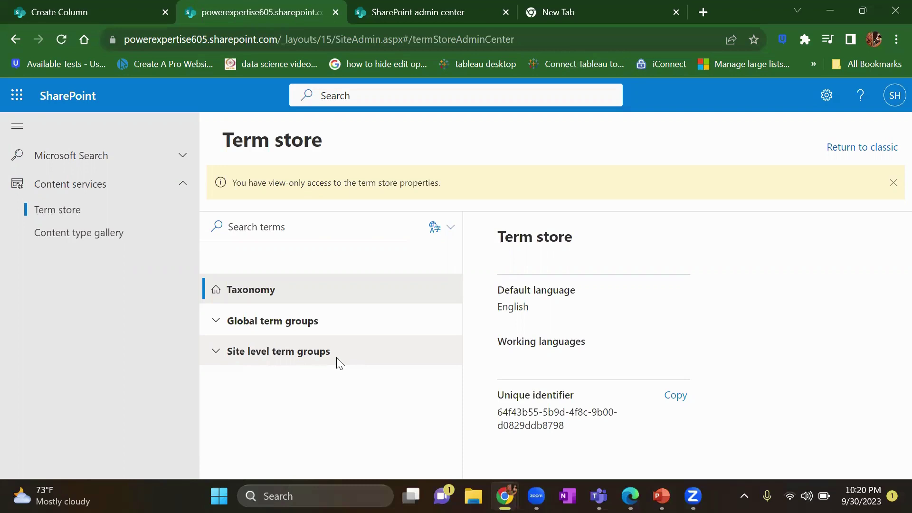
left_click(13, 40)
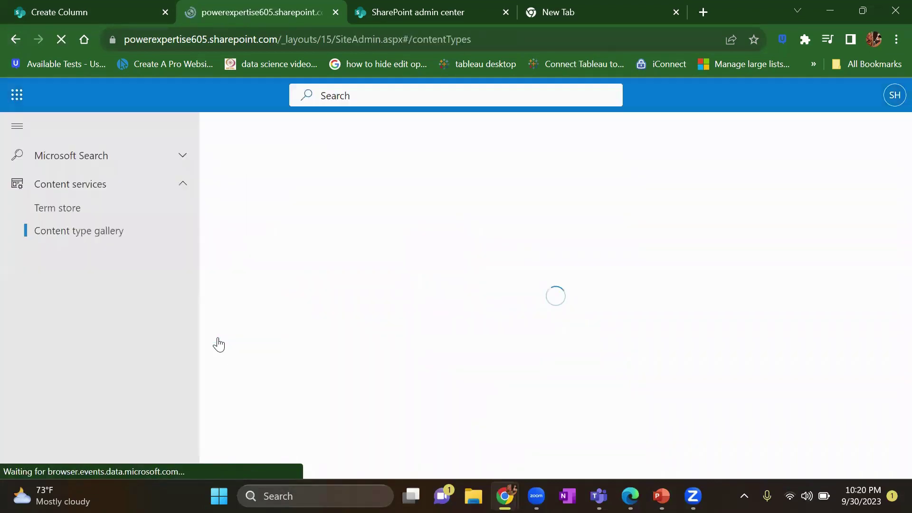
left_click(62, 218)
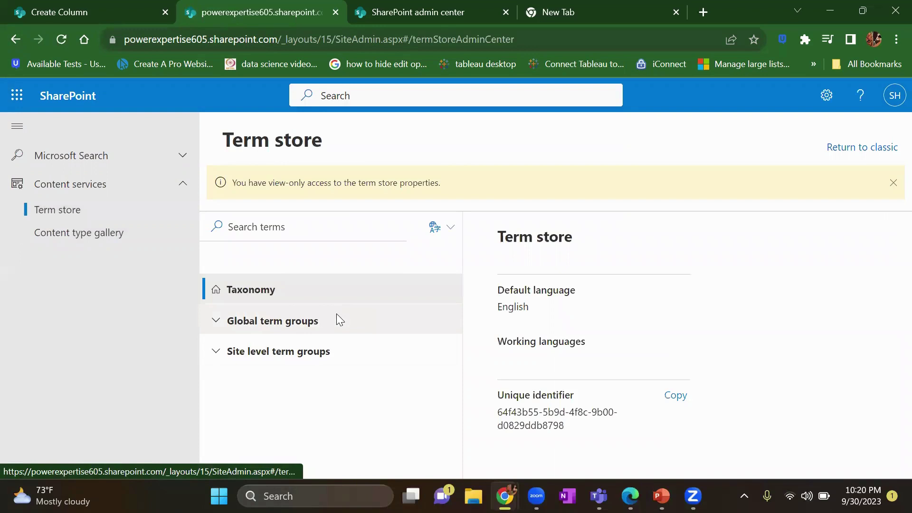
Add a new site-level term group named 'Doc type'
left_click(215, 352)
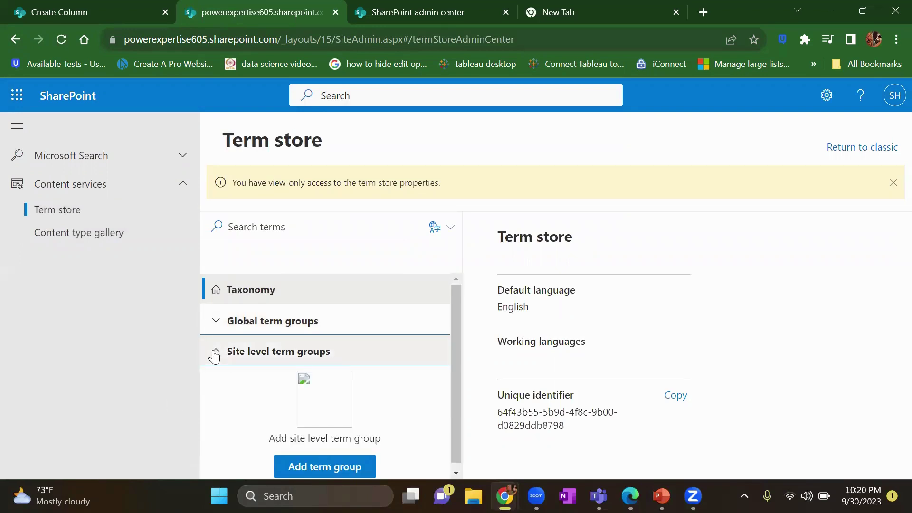
left_click(334, 469)
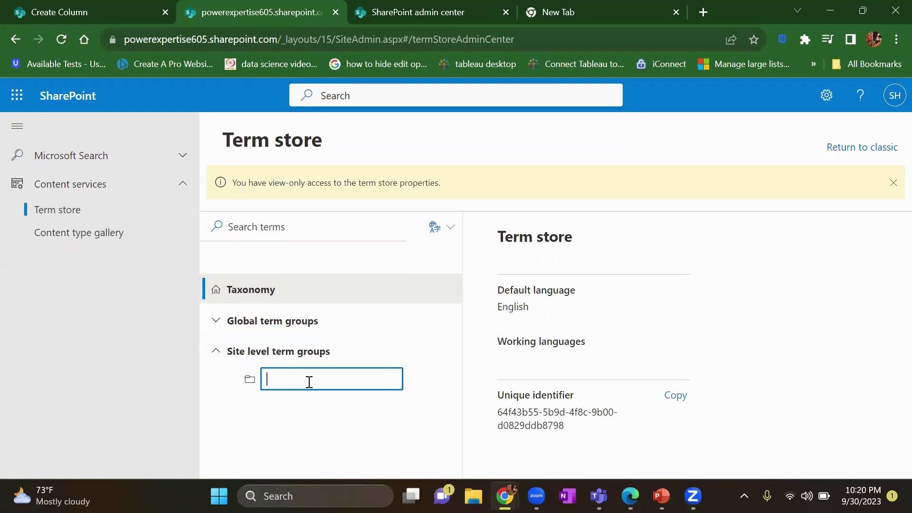
type("Doc Type")
left_click(414, 402)
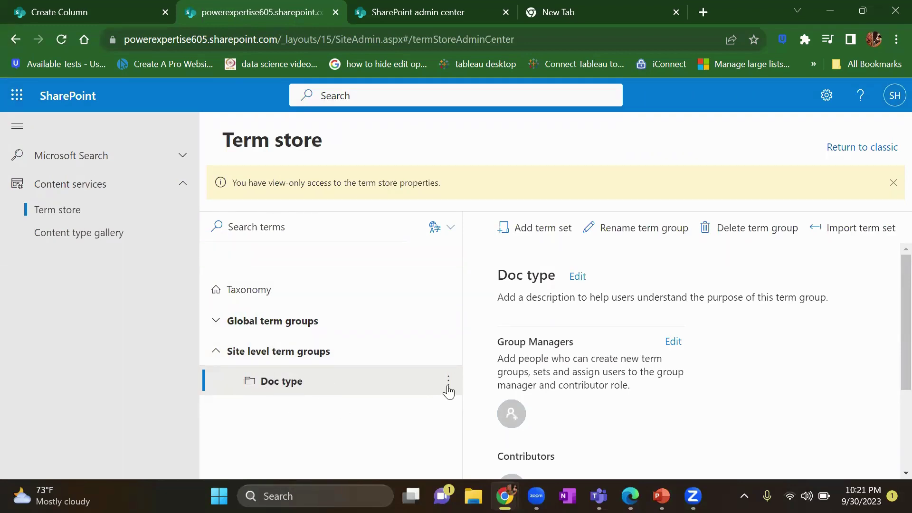
Add the term sets Invoice and Agenda under the Doc type group
left_click(448, 386)
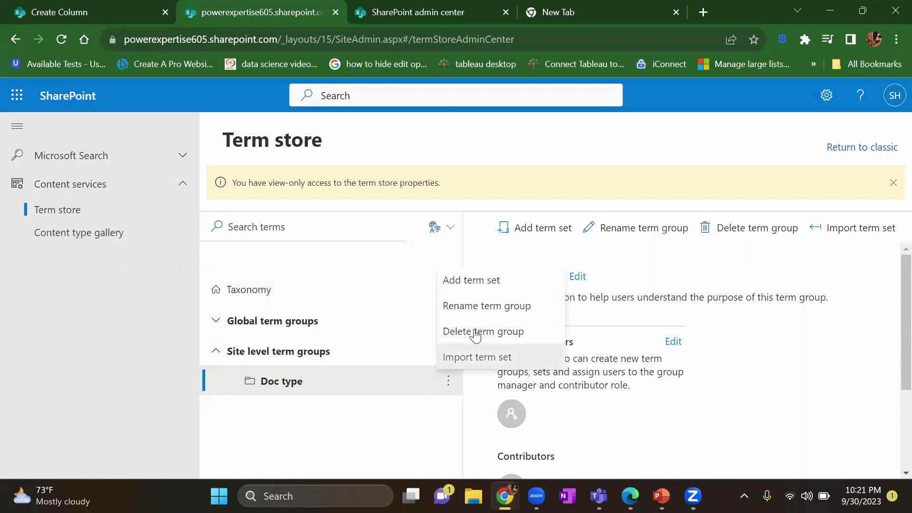
left_click(497, 281)
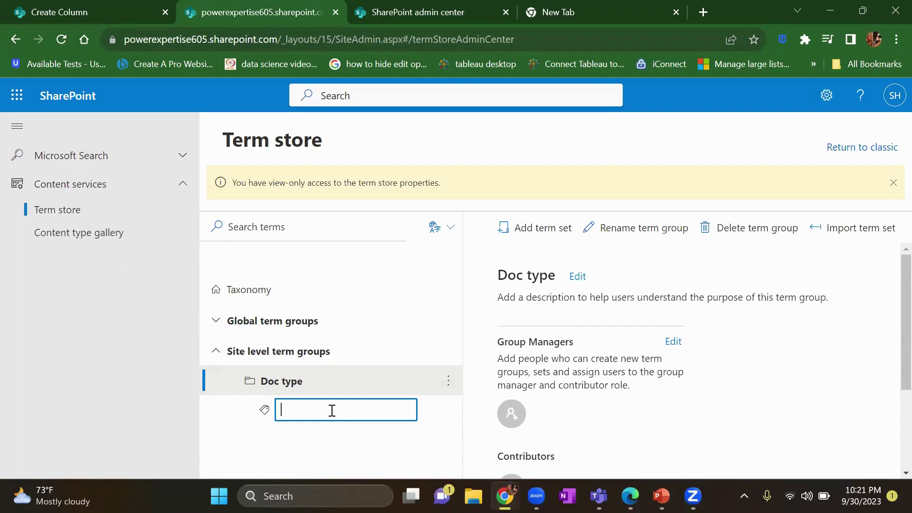
type("Invoice")
key("Return")
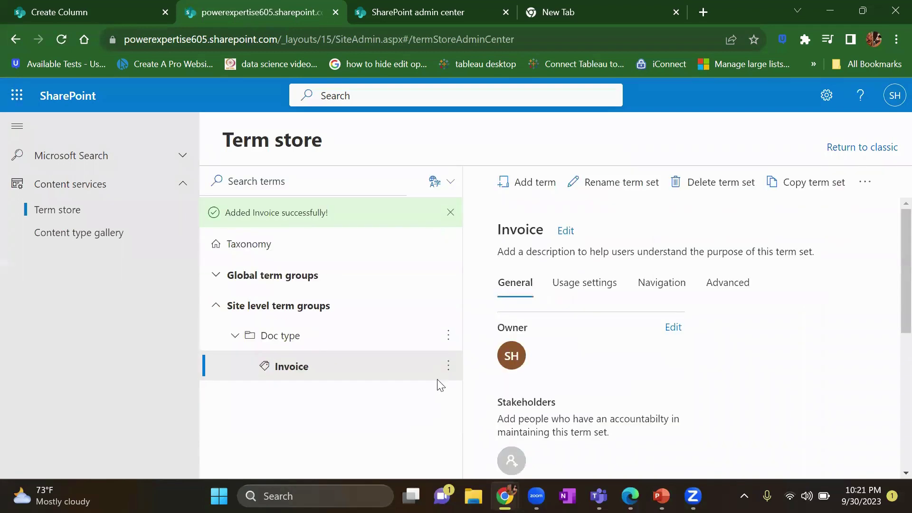
left_click(449, 337)
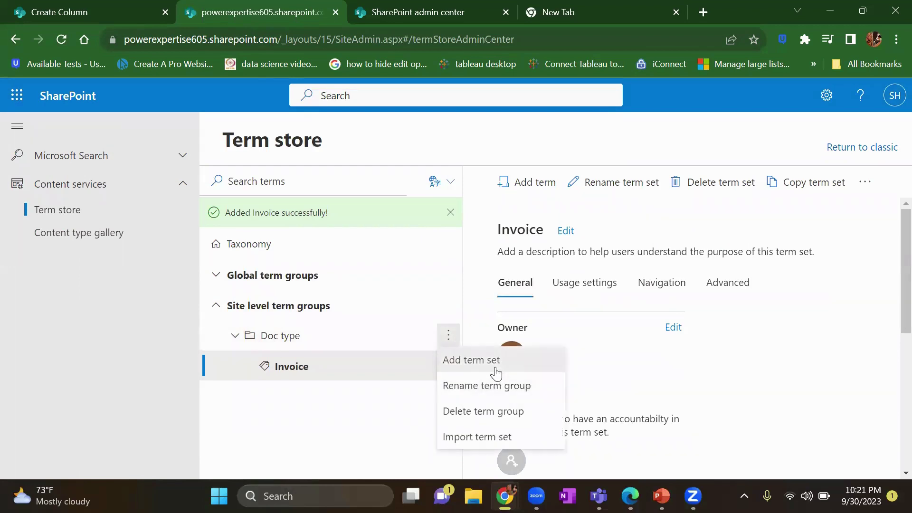
left_click(497, 367)
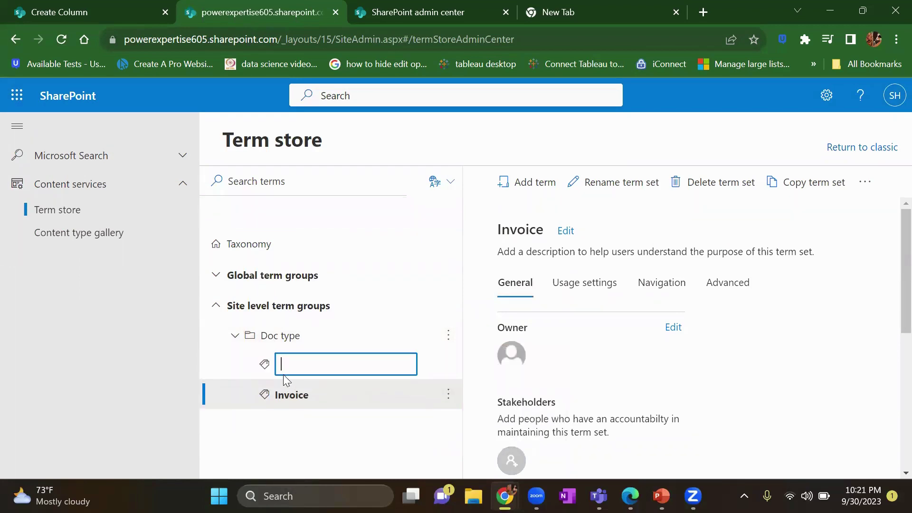
type("Agenda")
key("Return")
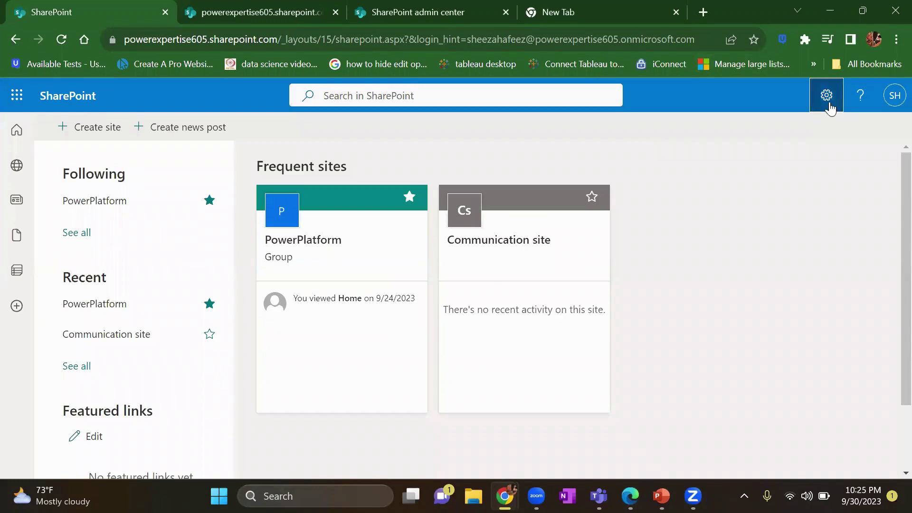
From Site contents, create a document library named DocLibrary
left_click(826, 97)
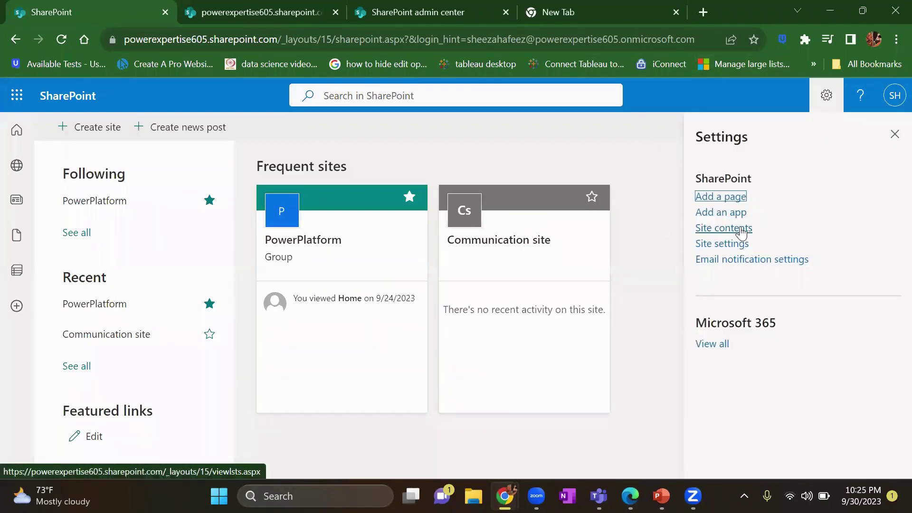
left_click(725, 228)
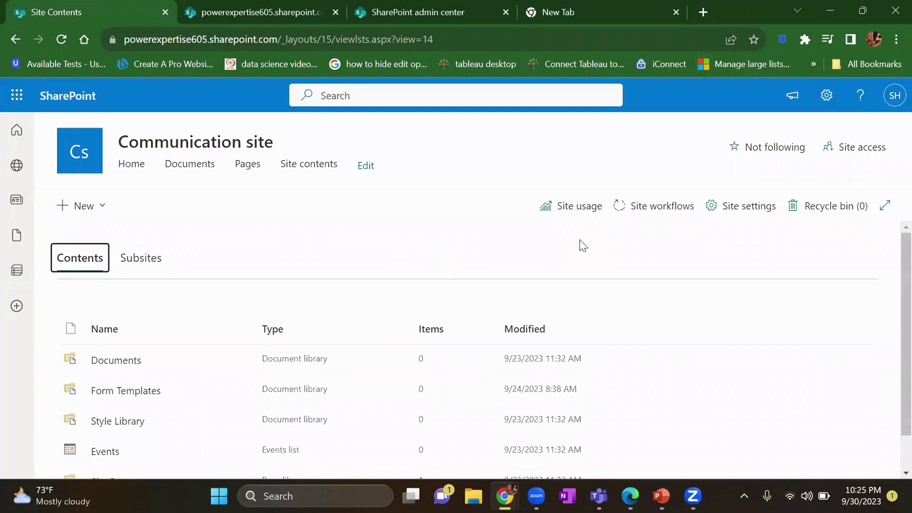
scroll(369, 267, "down", 1)
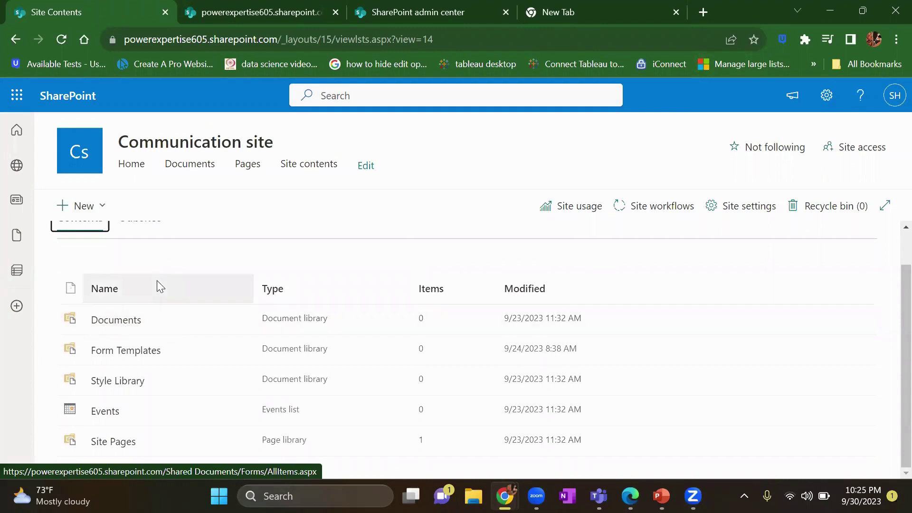
scroll(157, 280, "up", 1)
left_click(91, 213)
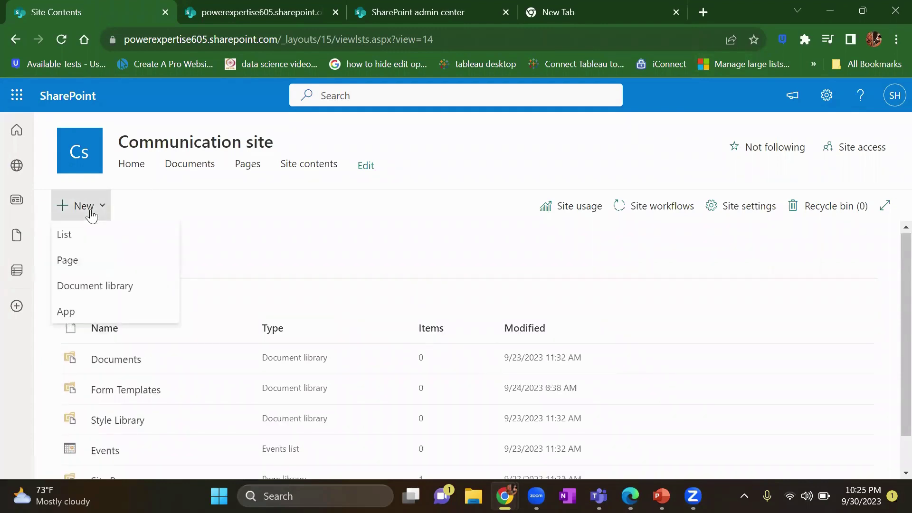
left_click(85, 290)
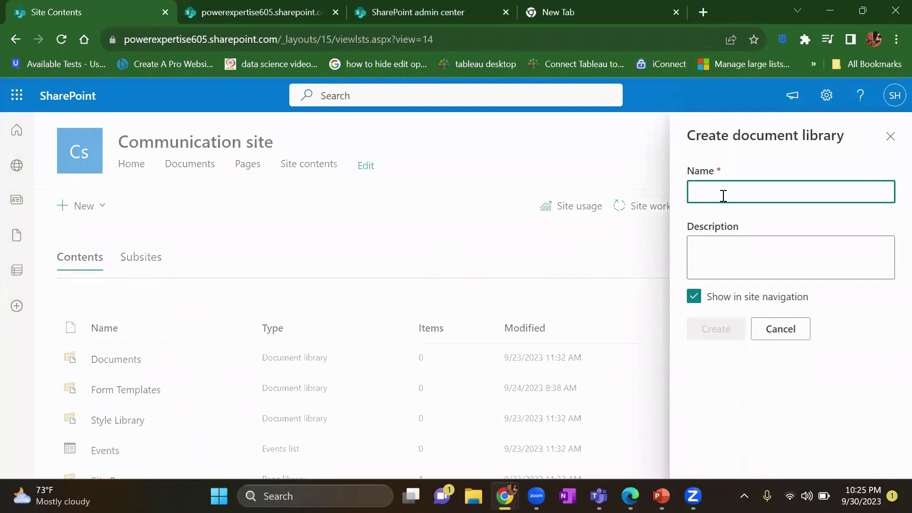
type("DocLibrary")
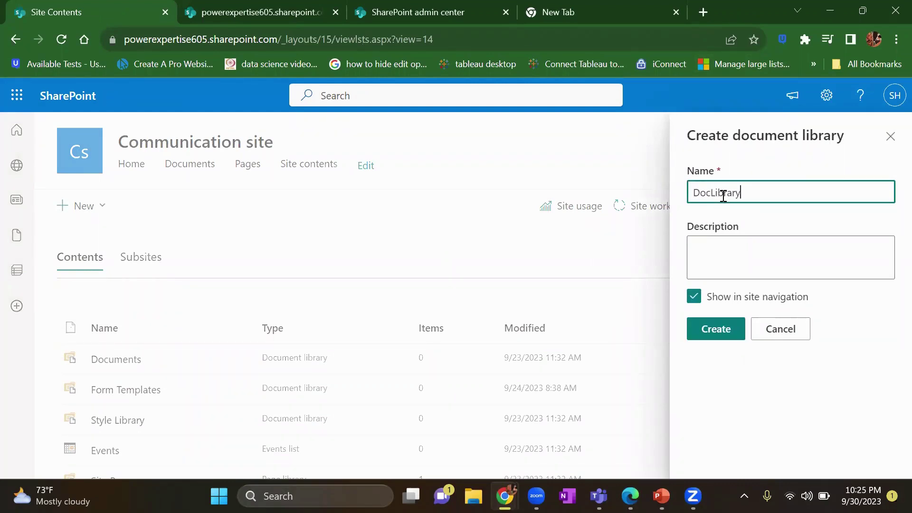
left_click(715, 323)
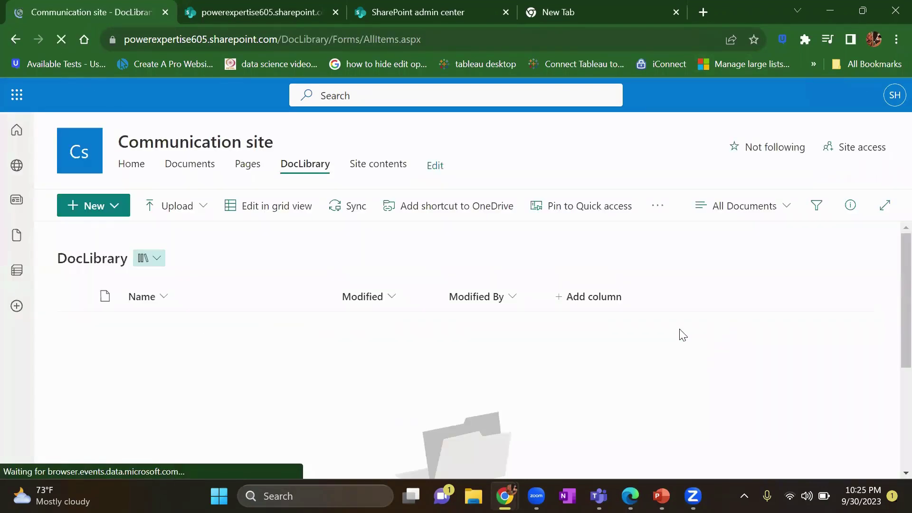
Add a Managed metadata column to DocLibrary and name it ManagedMetaDatadoc
left_click(606, 303)
scroll(500, 343, "down", 5)
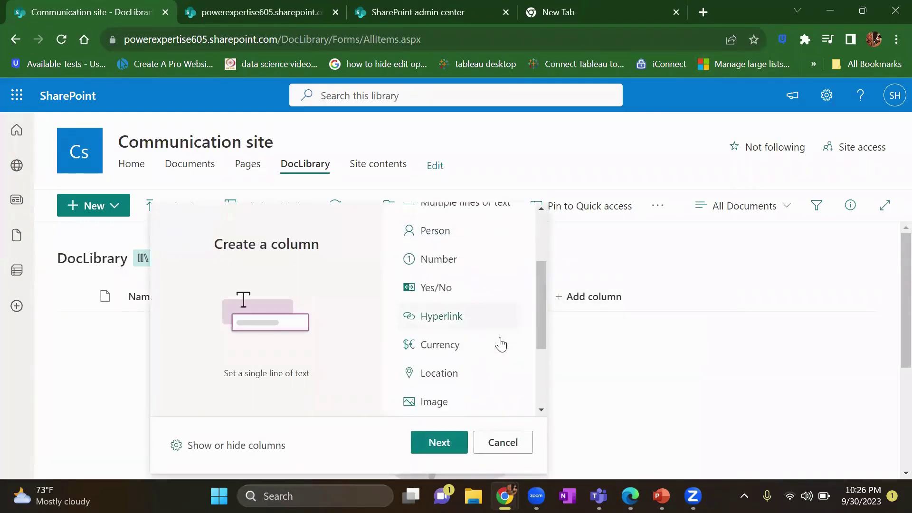
left_click(461, 352)
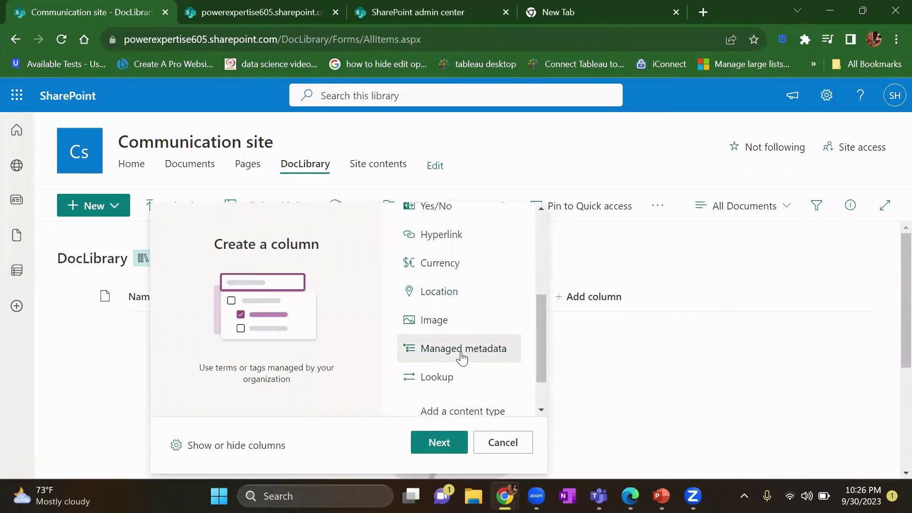
left_click(449, 451)
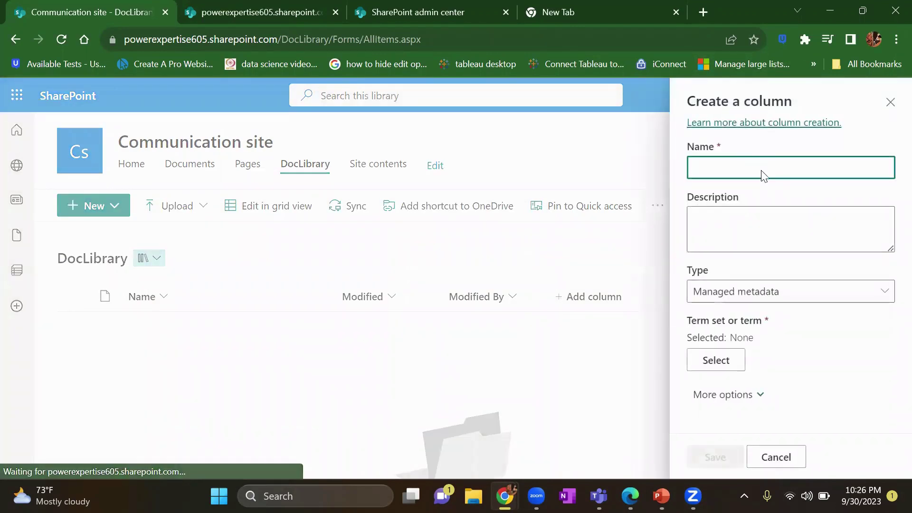
type("Manage")
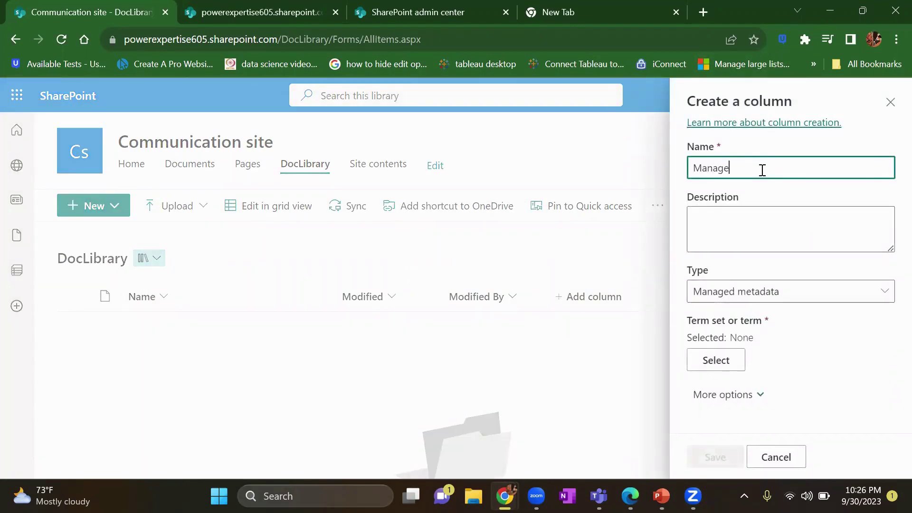
type("dMetaDatadoc")
Set the column's term source to Invoice under Doc type and save the ManagedMetaDatadoc column
left_click(723, 360)
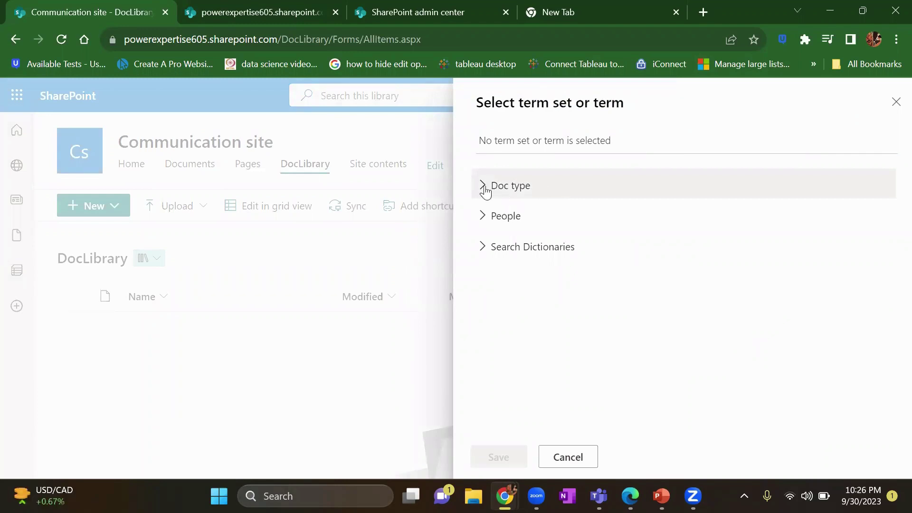
left_click(483, 186)
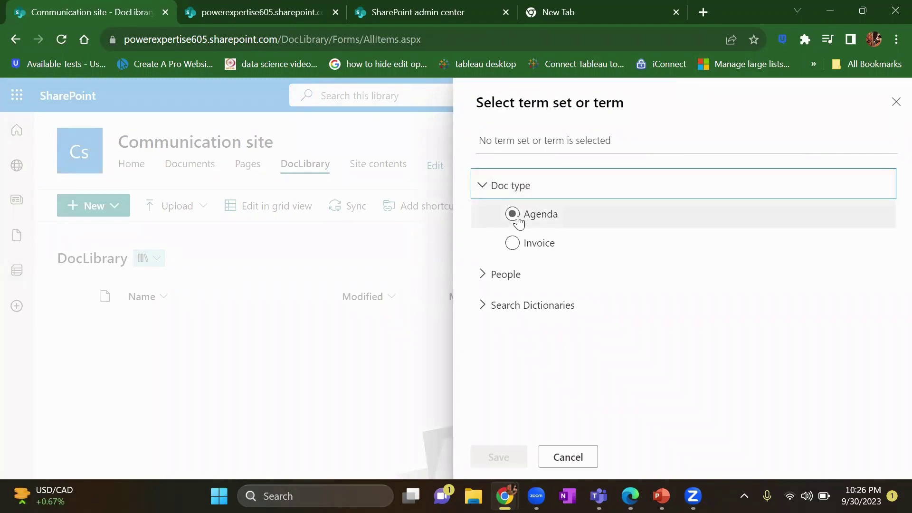
left_click(513, 244)
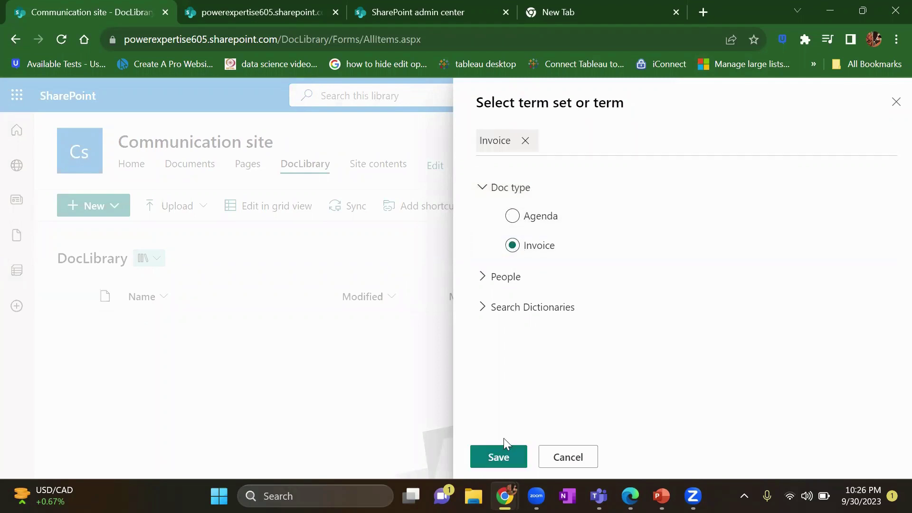
left_click(499, 457)
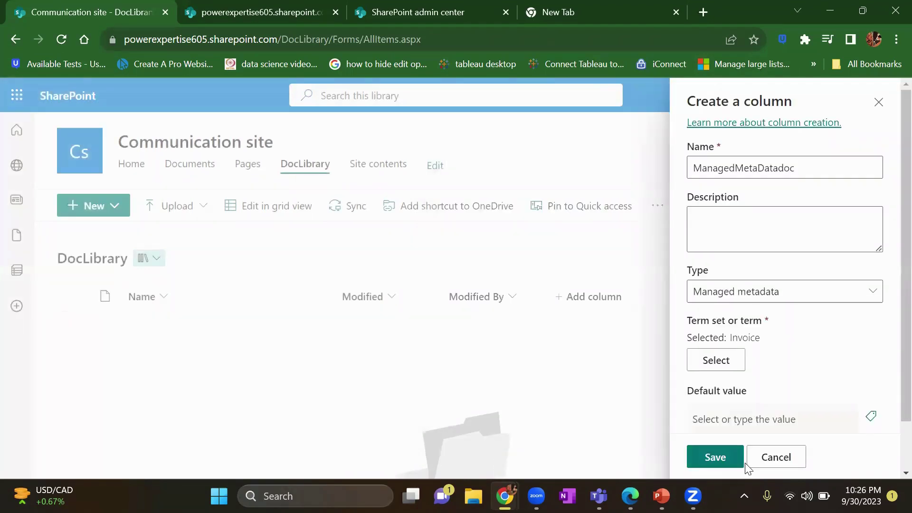
left_click(715, 459)
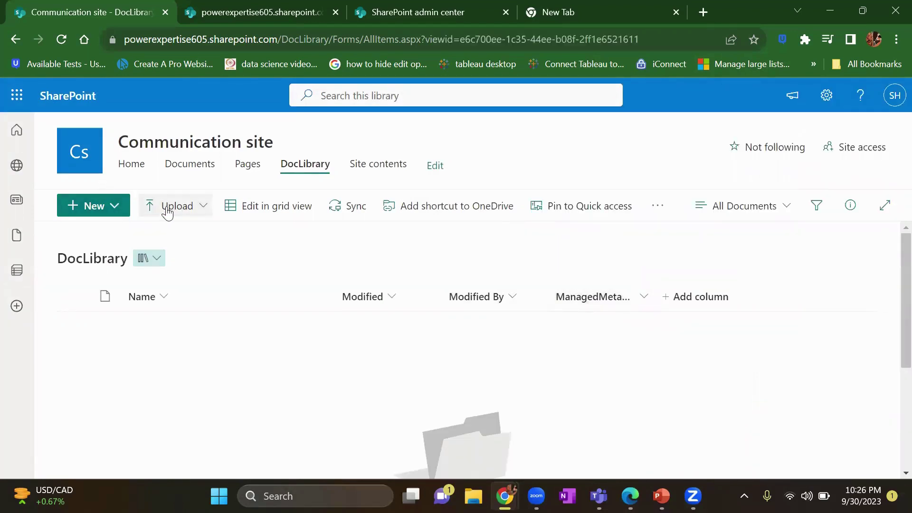
Create a new Word document containing 'Test Term store', then close it
left_click(123, 210)
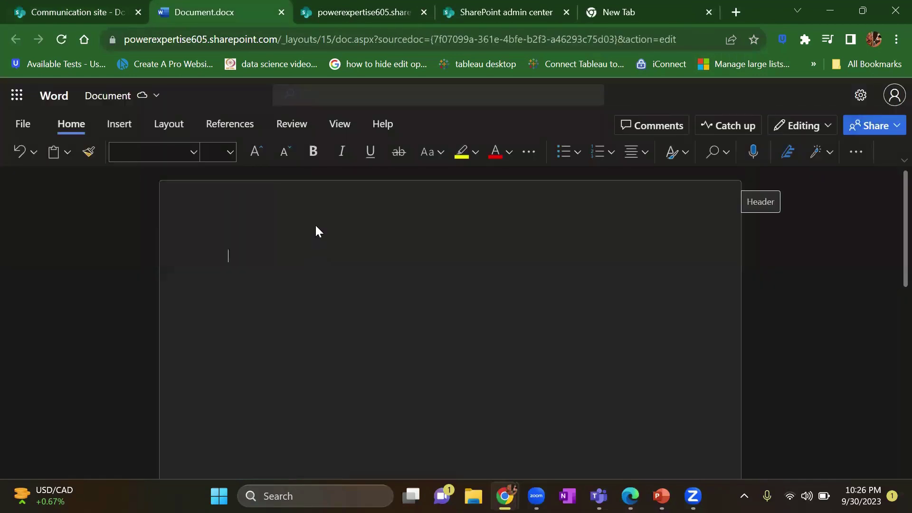
type("Test ")
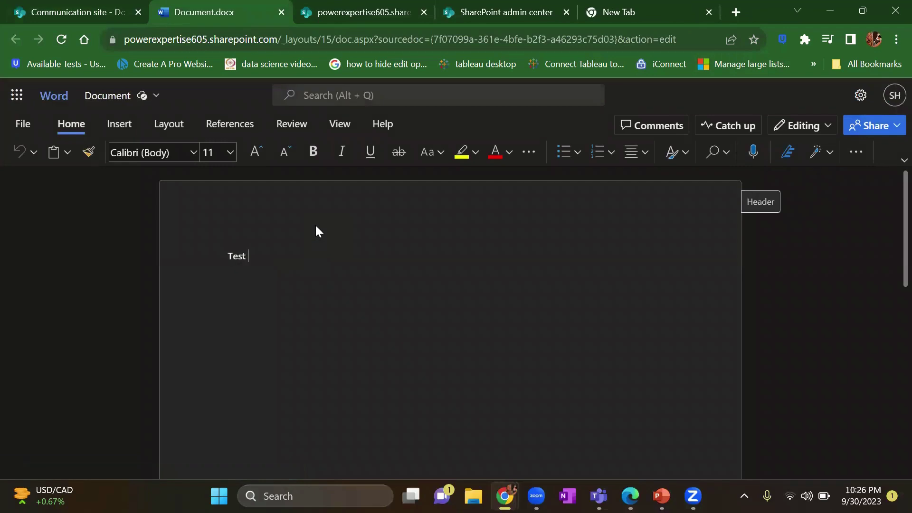
type("Term st")
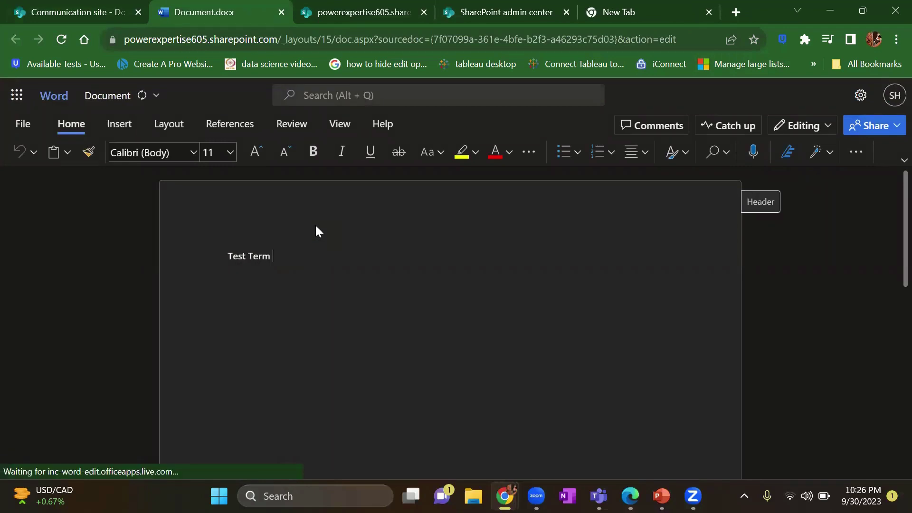
type("ore")
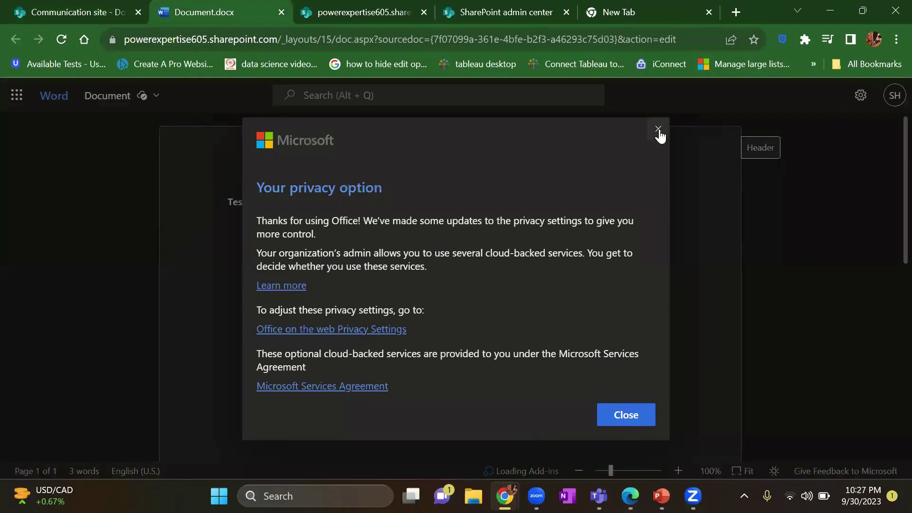
left_click(658, 130)
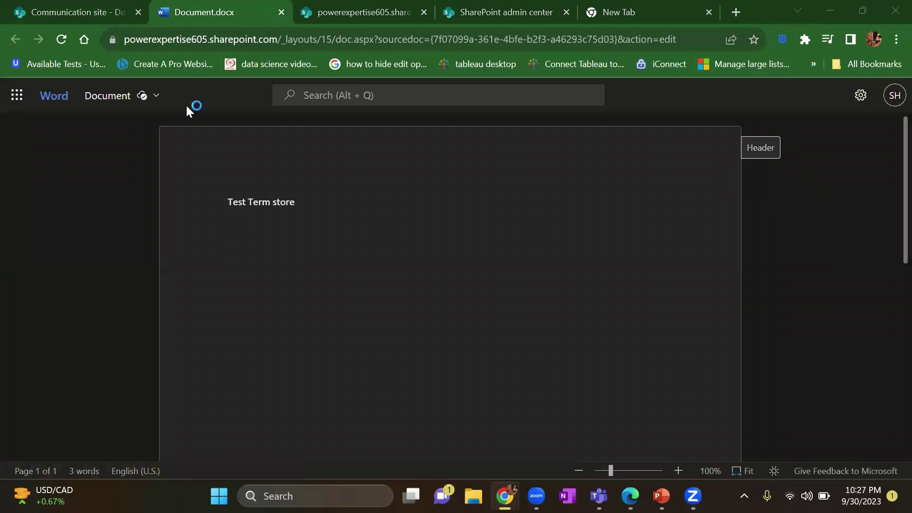
left_click(281, 12)
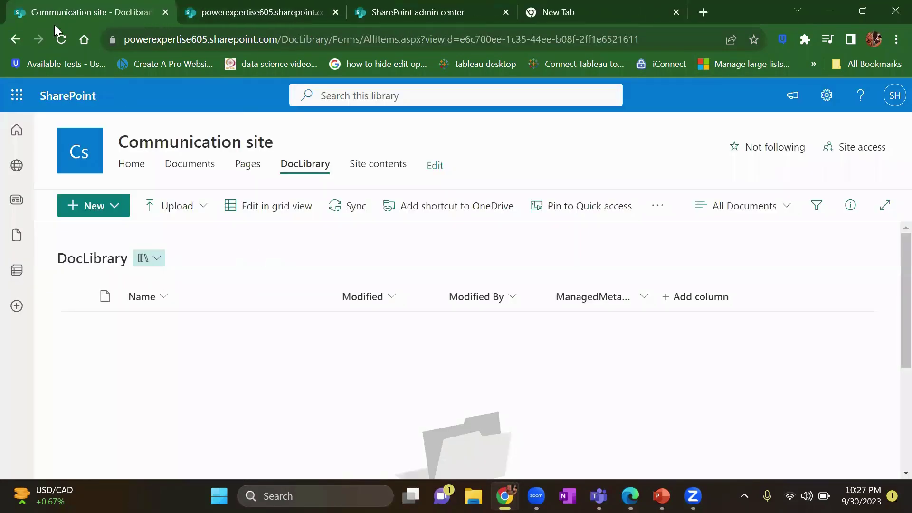
Refresh the library and set Document.docx's ManagedMetaDatadoc field to Invoice
left_click(61, 38)
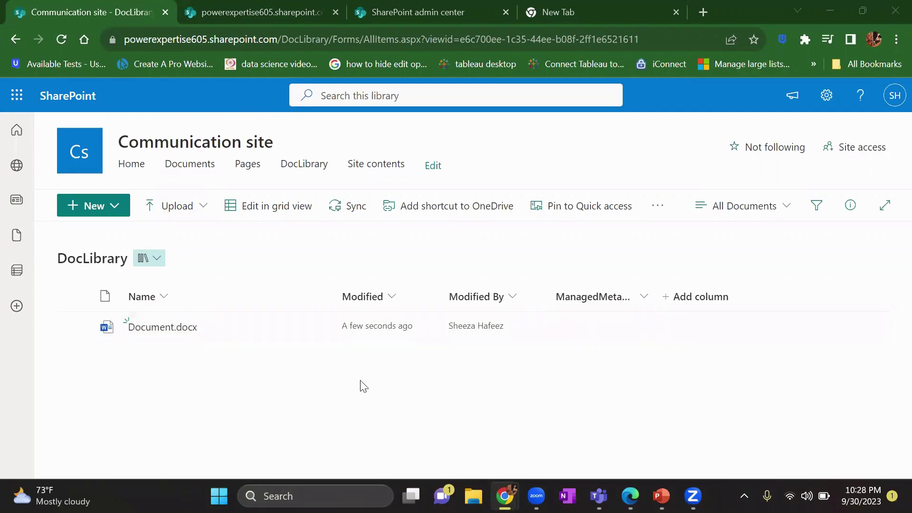
left_click(74, 328)
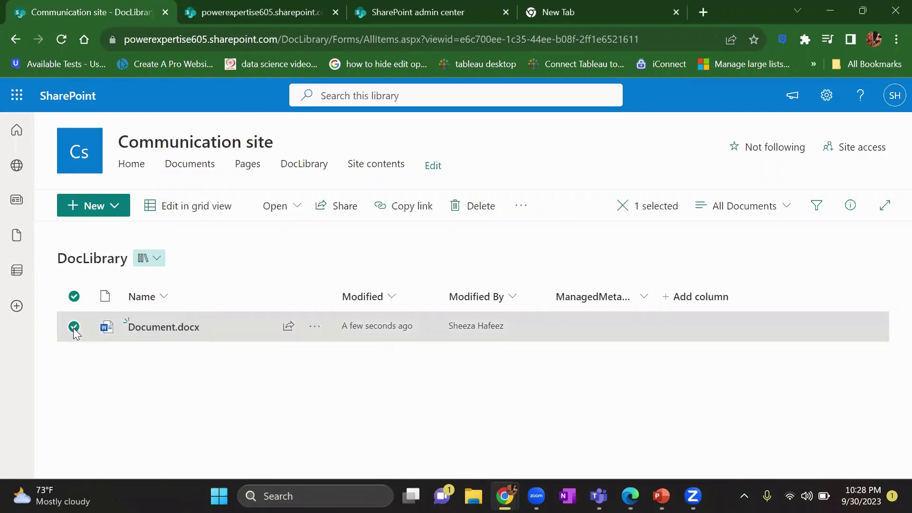
left_click(853, 212)
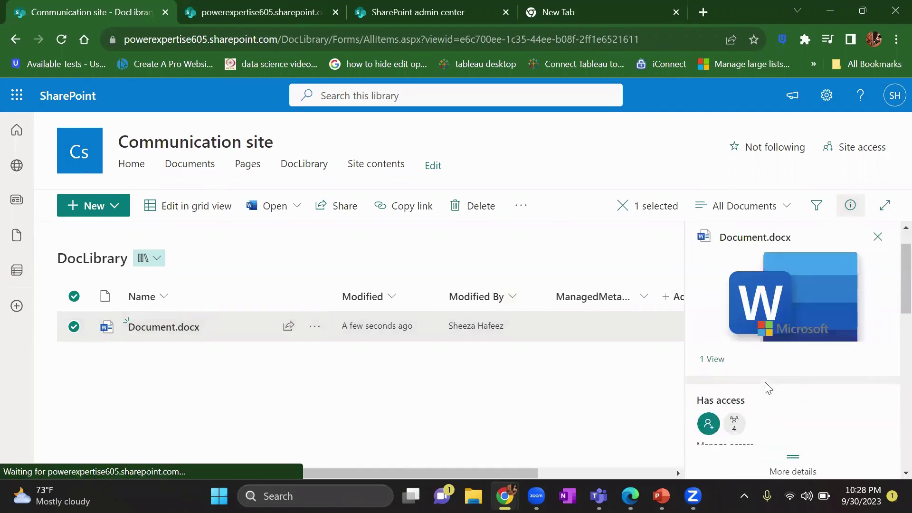
scroll(767, 387, "down", 6)
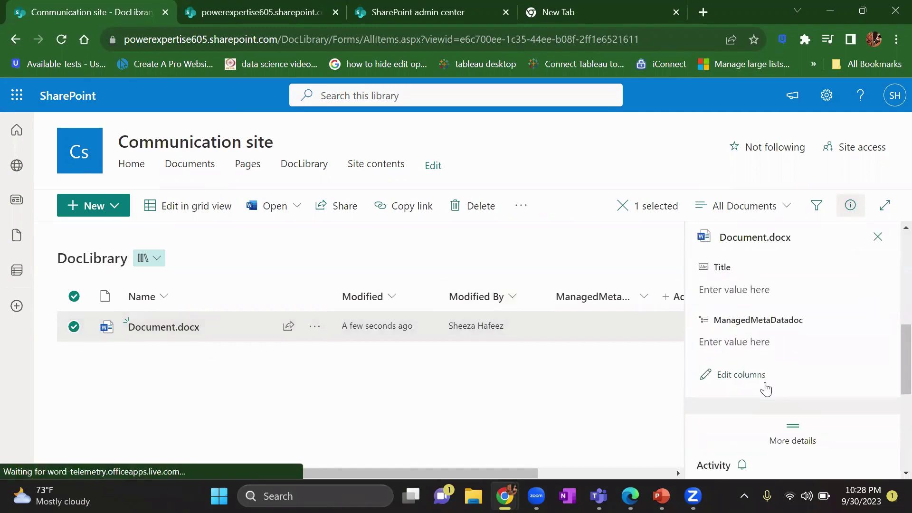
left_click(758, 328)
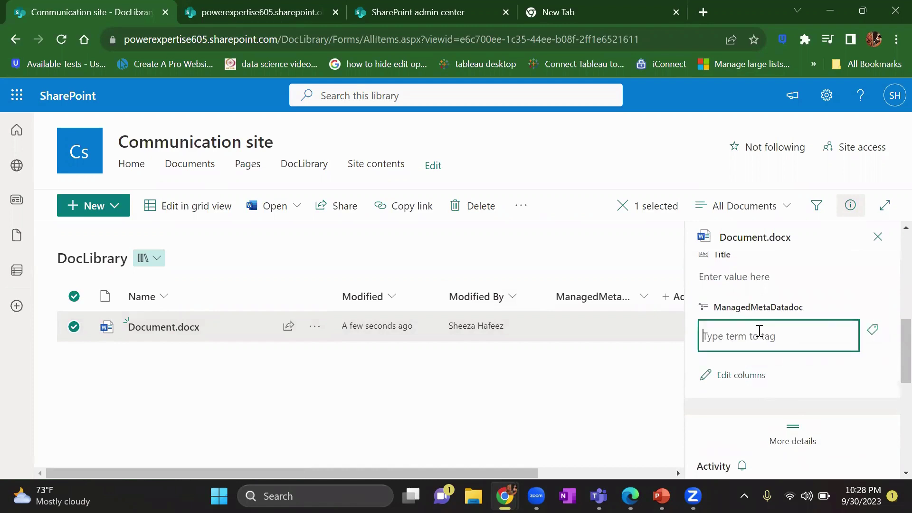
left_click(874, 329)
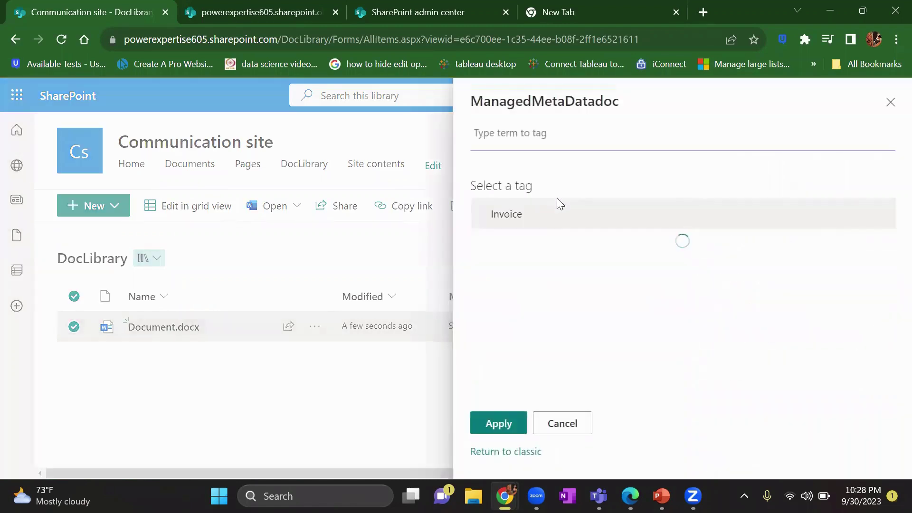
left_click(522, 212)
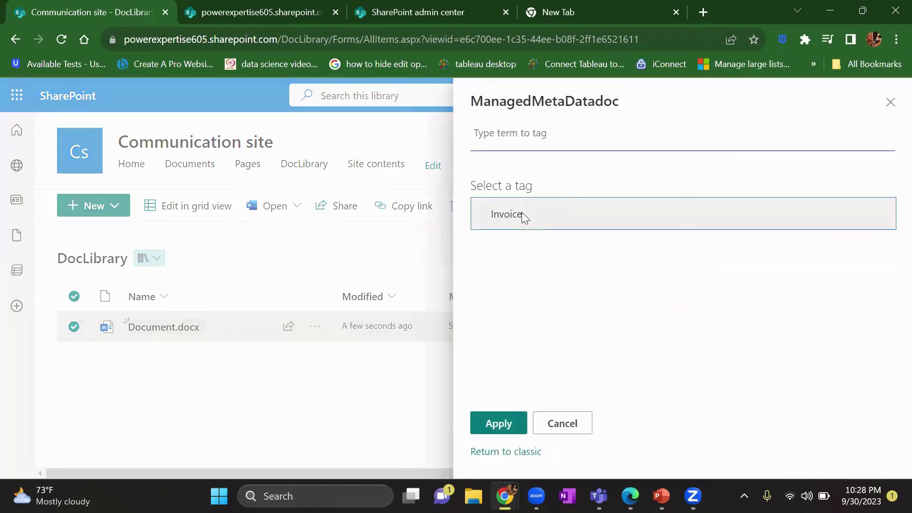
left_click(498, 421)
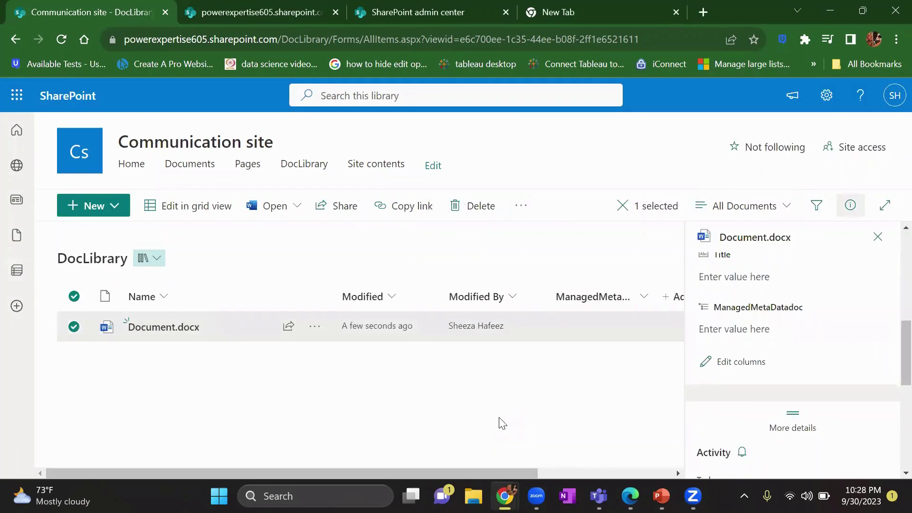